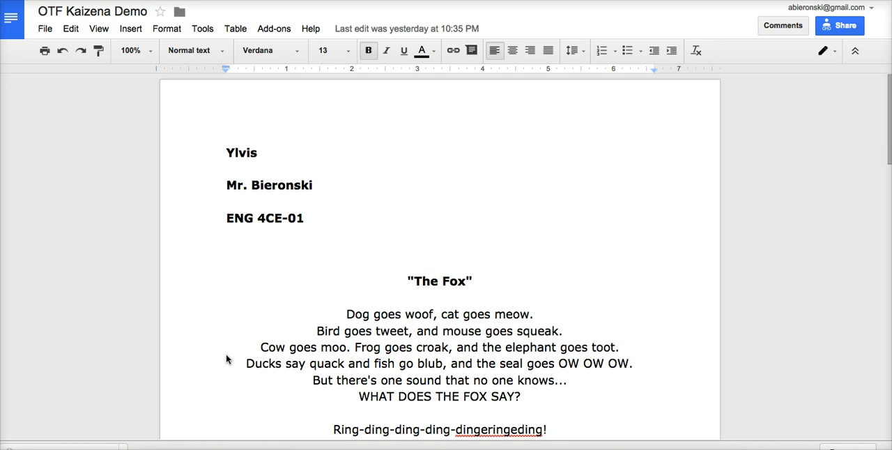
- Open the Kaizena Mini add-on for this document
click(319, 280)
click(326, 267)
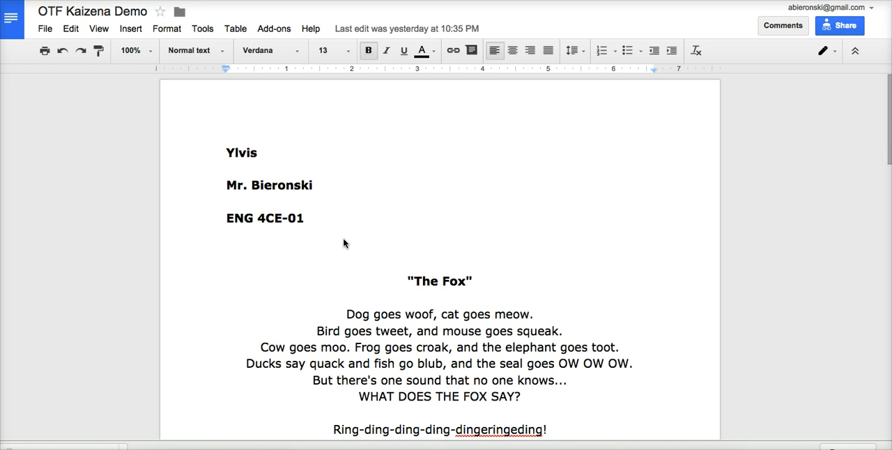
click(271, 30)
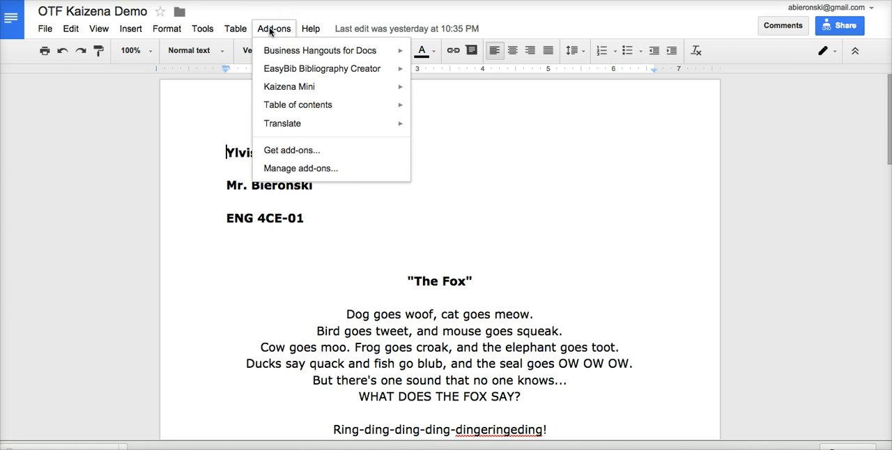
mouse_move(324, 88)
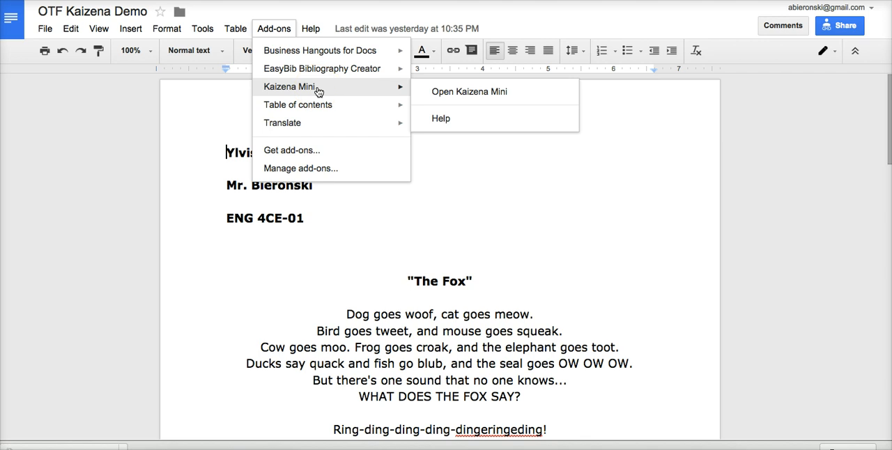
click(313, 151)
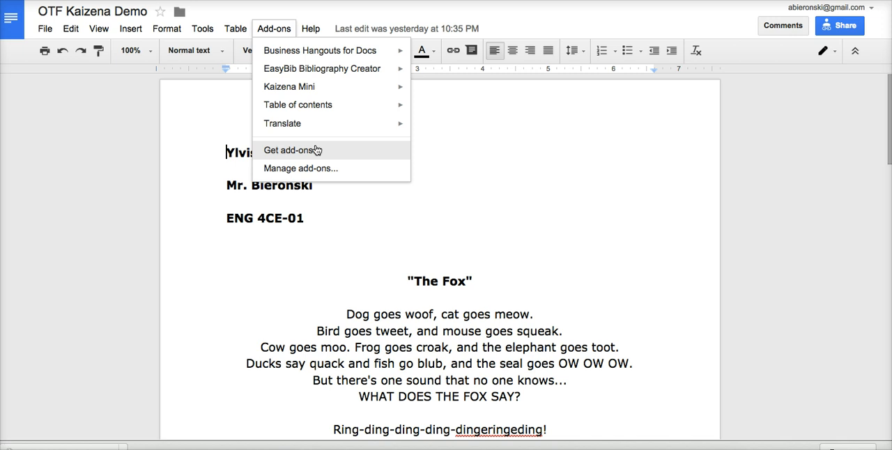
mouse_move(315, 88)
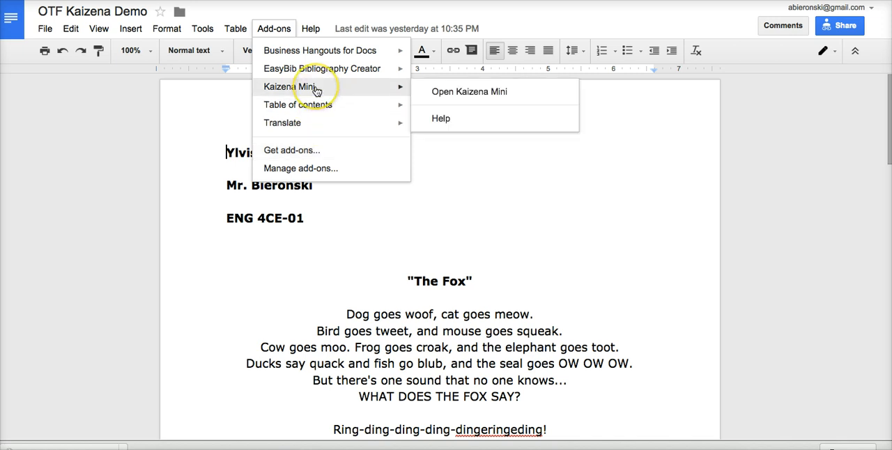
click(450, 97)
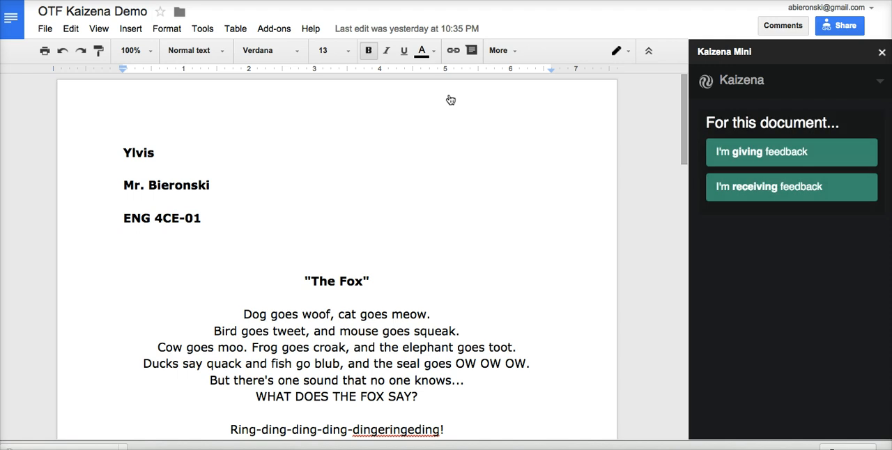
- Set the document's role to giving feedback and continue with the listed person as the feedback recipient
click(784, 162)
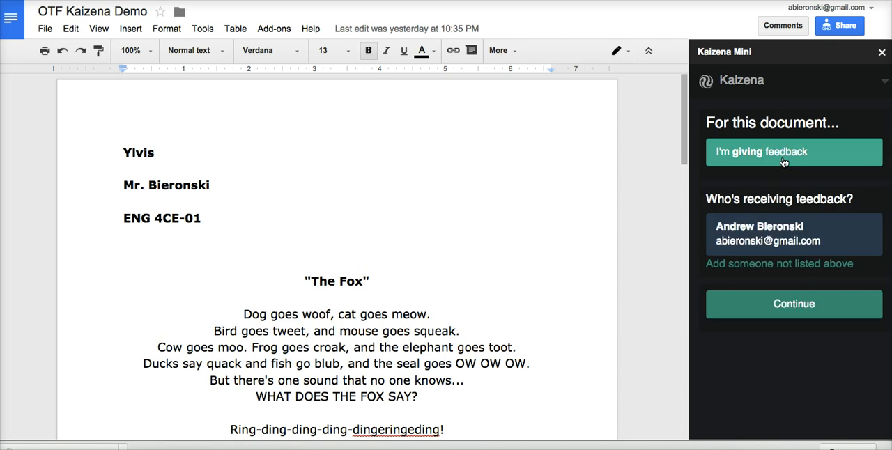
click(817, 238)
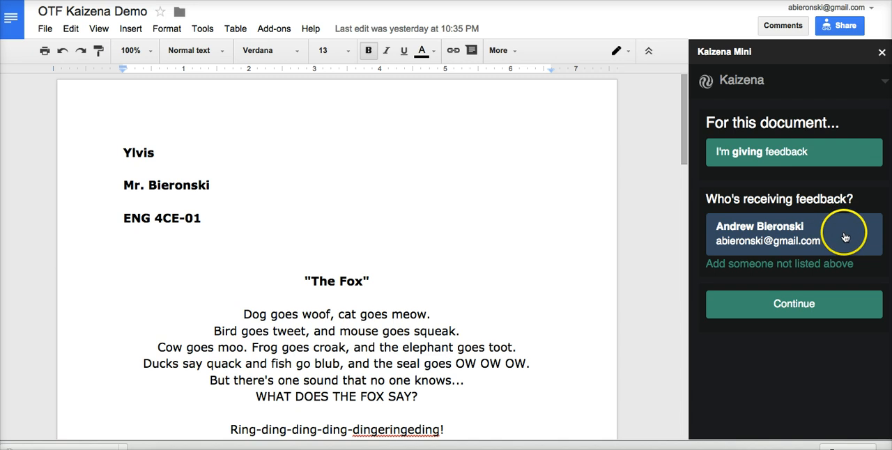
click(801, 304)
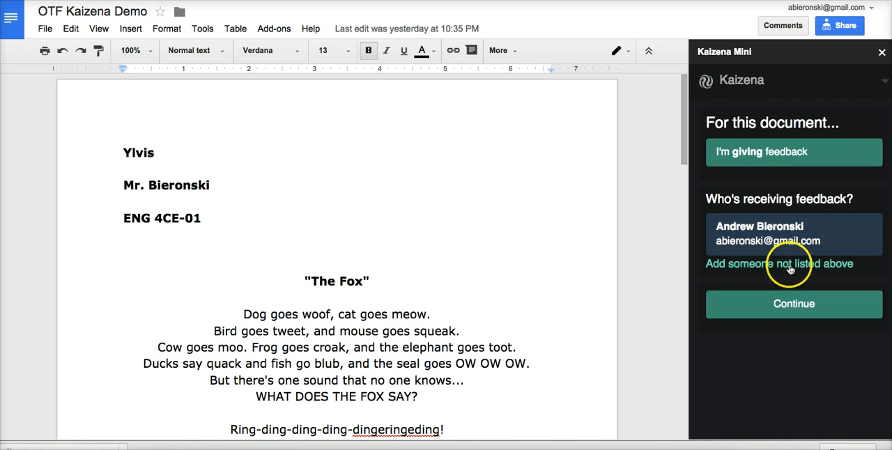
click(769, 311)
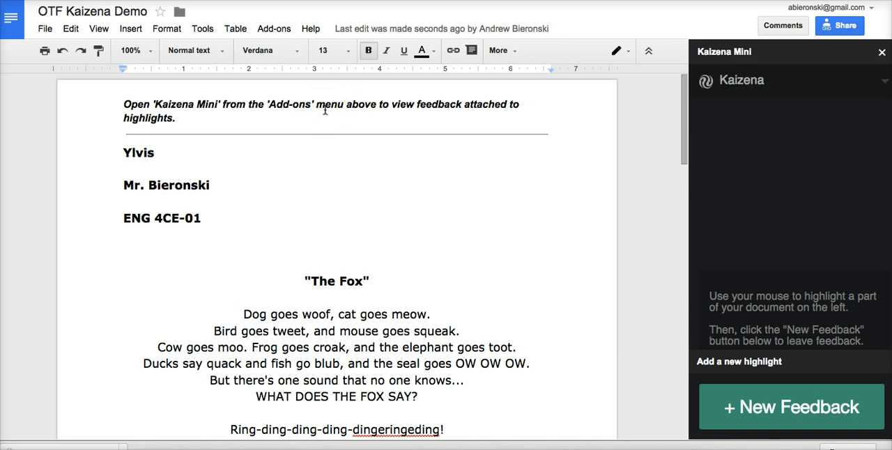
- Add a new feedback highlight on the three heading lines from "Ylvis" through "ENG 4CE-01"
click(269, 119)
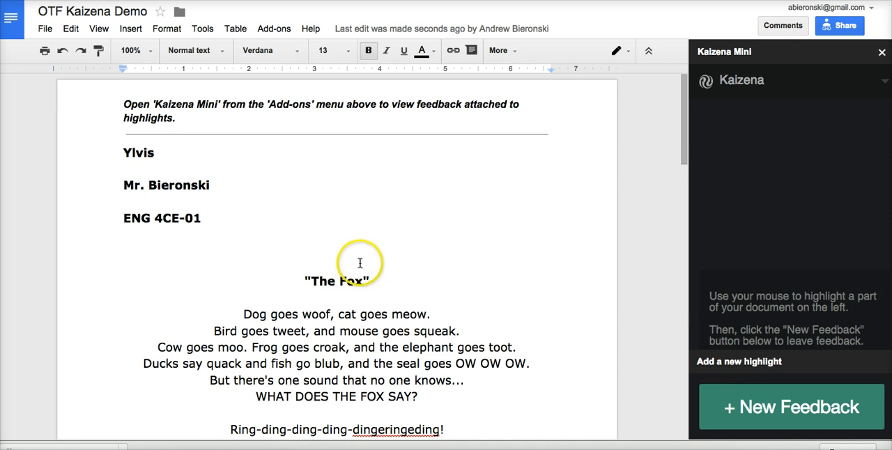
drag(123, 153, 206, 219)
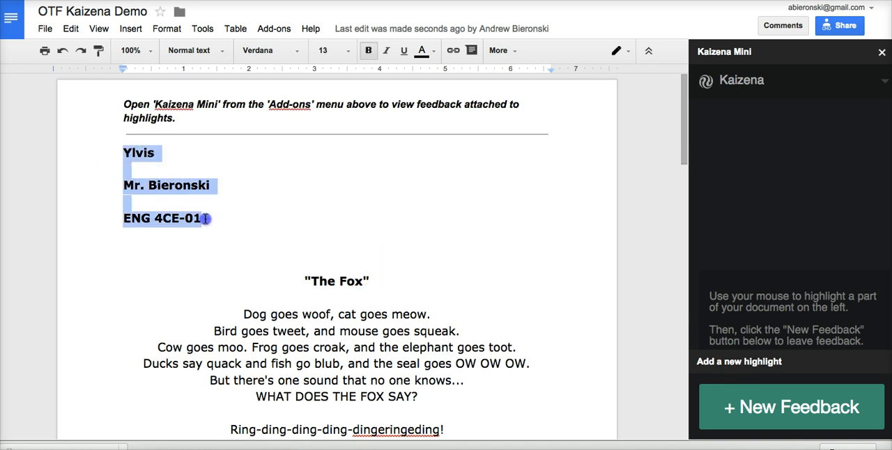
click(759, 409)
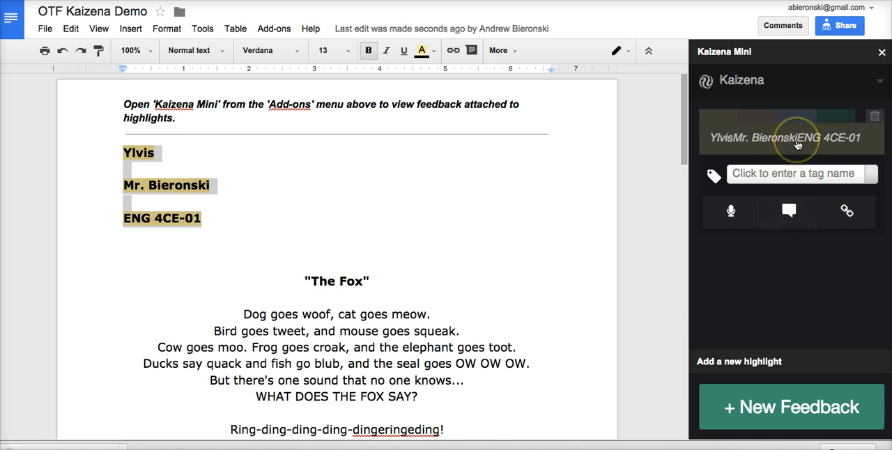
- Tag the heading highlight as MLA with a rating of two out of four circles
click(775, 178)
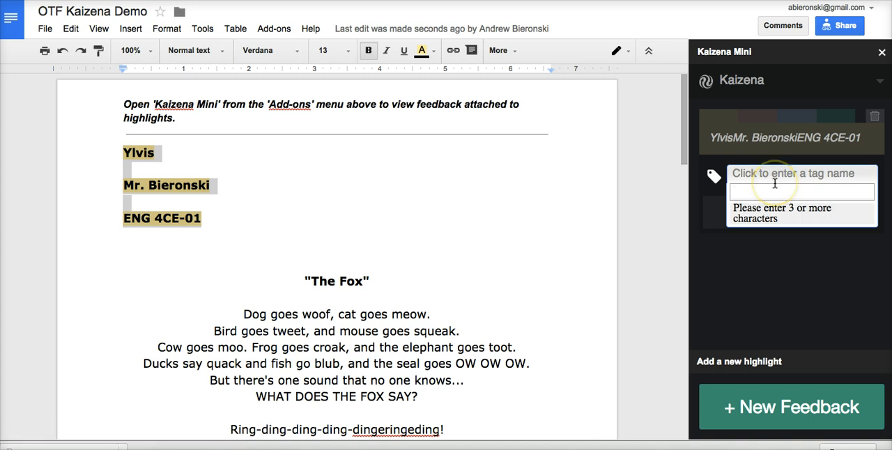
text(MLA)
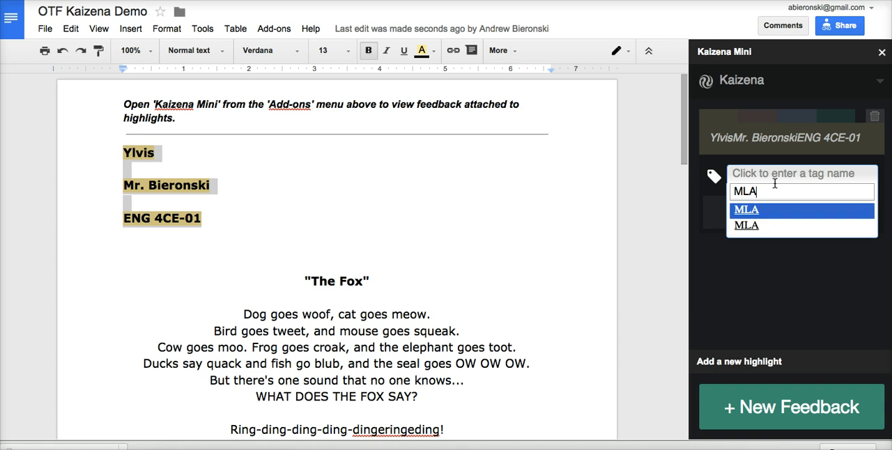
click(752, 216)
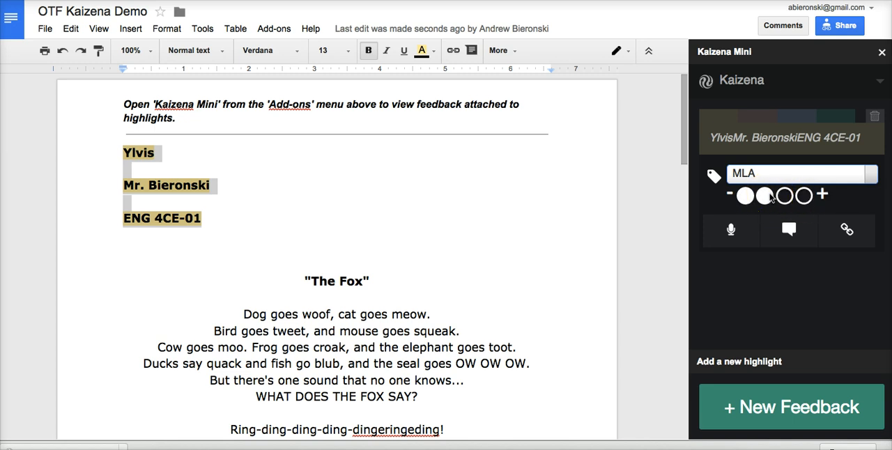
click(770, 234)
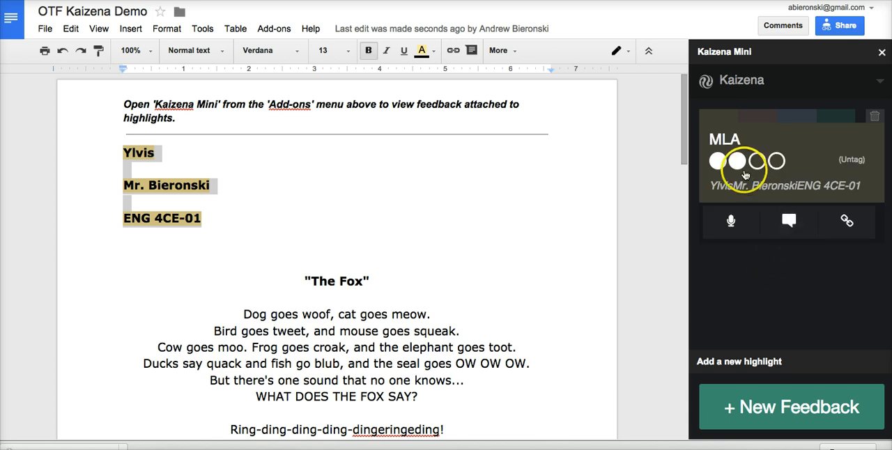
click(763, 166)
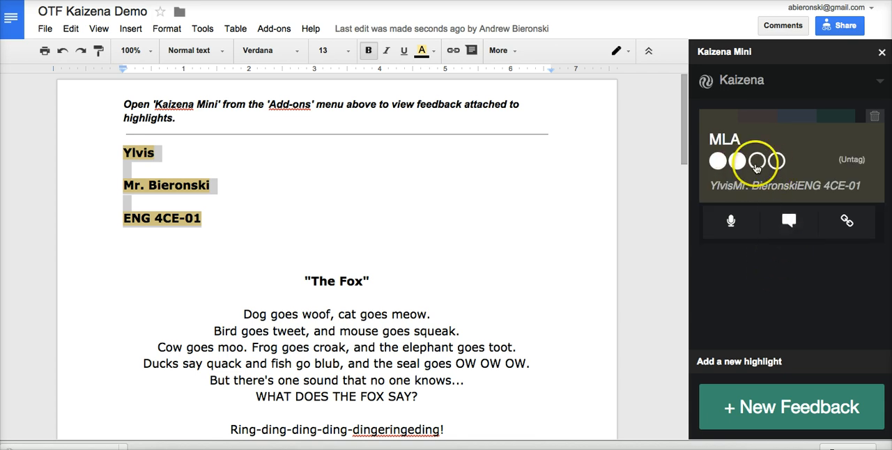
click(798, 259)
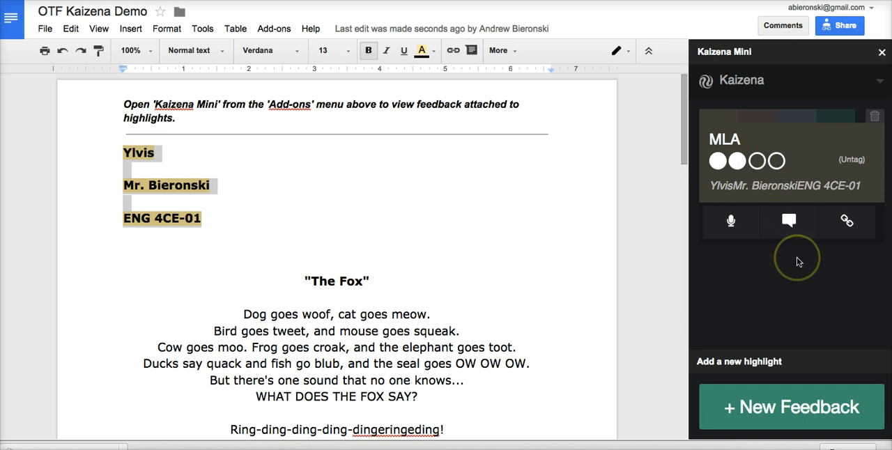
- Open the voice comment option for the MLA highlight and allow microphone access for recording
click(745, 233)
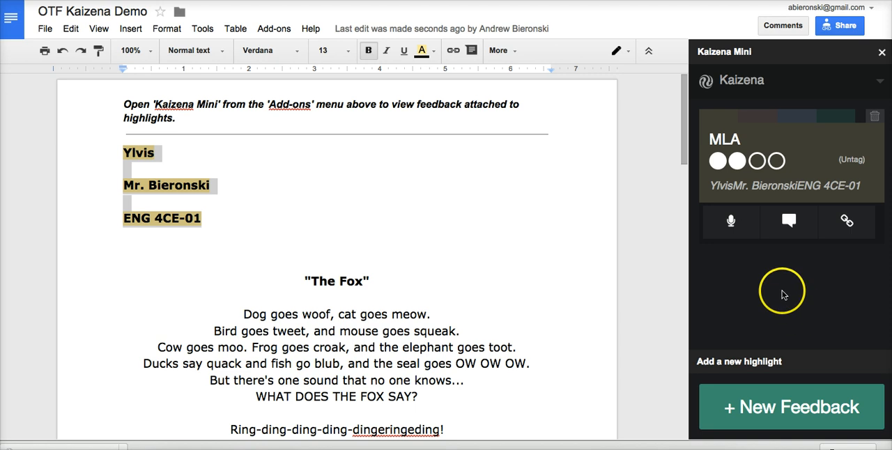
click(740, 232)
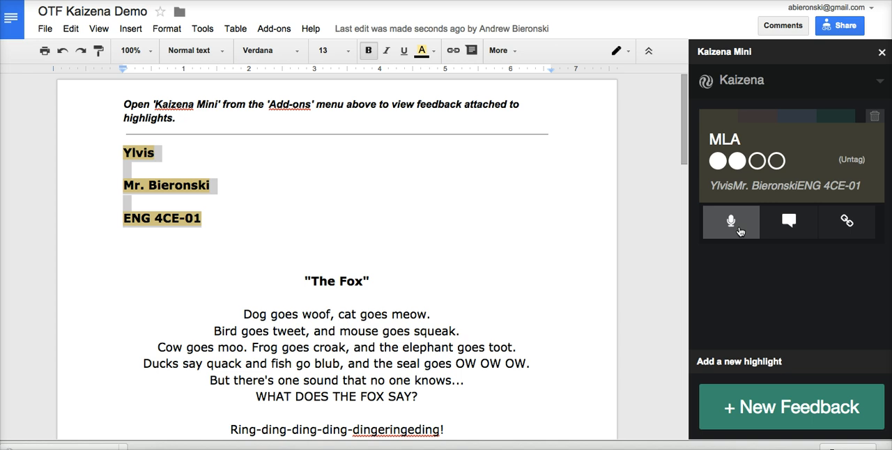
click(740, 230)
click(770, 253)
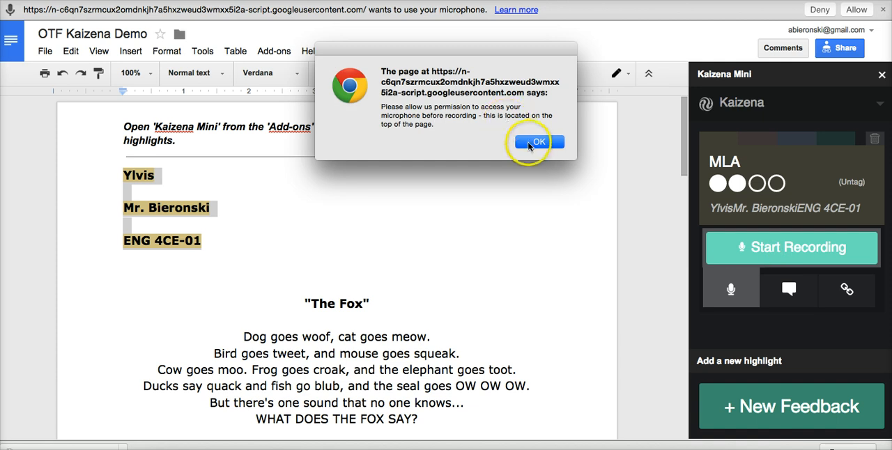
click(533, 142)
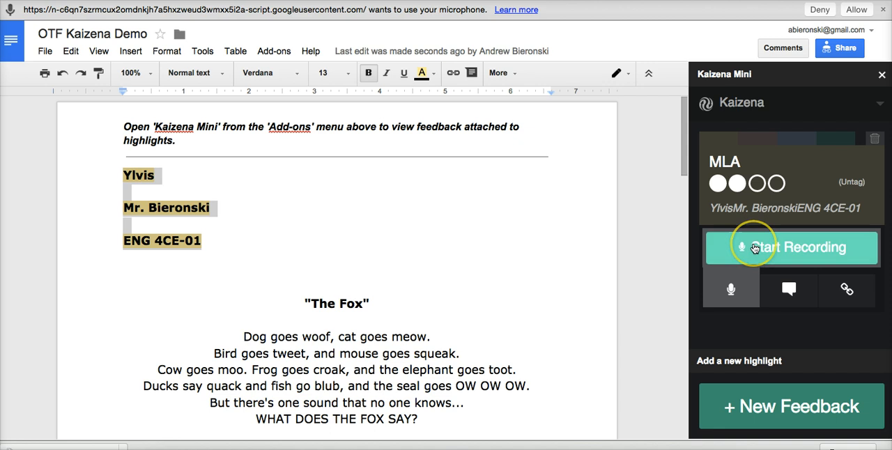
click(852, 12)
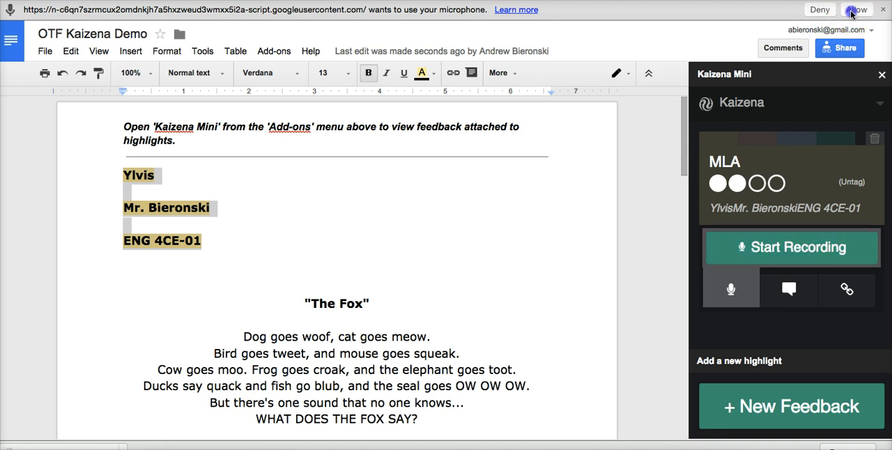
- Record a voice comment of about 9 seconds on the MLA highlight and play it back
click(779, 227)
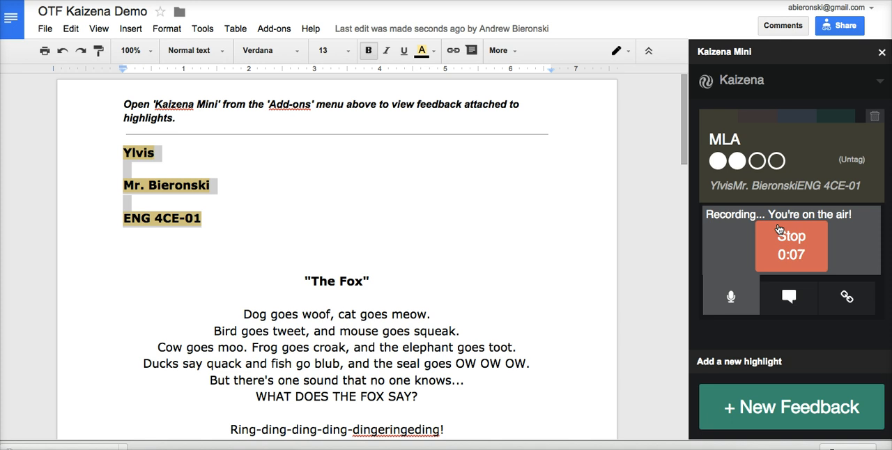
click(785, 245)
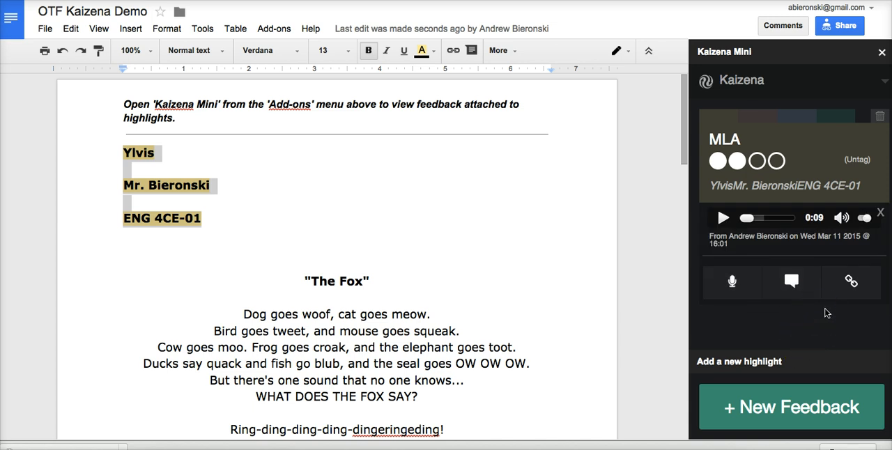
click(724, 218)
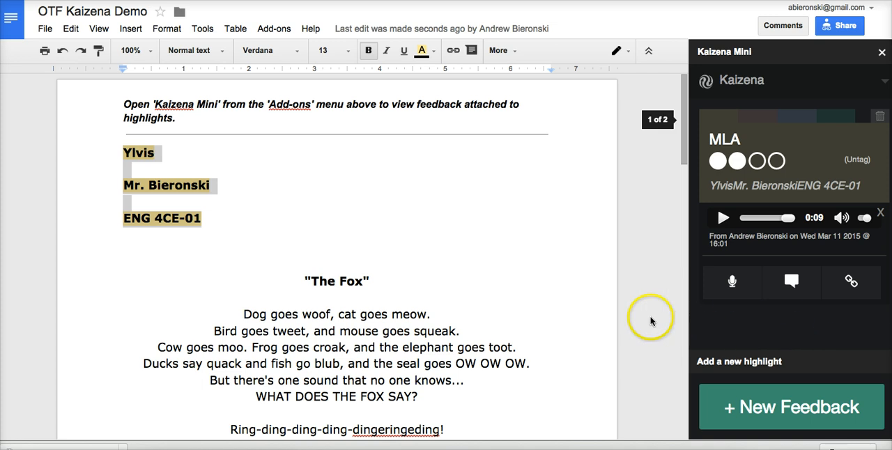
- Add a new feedback highlight on the title "The Fox"
scroll(579, 313, down, 1)
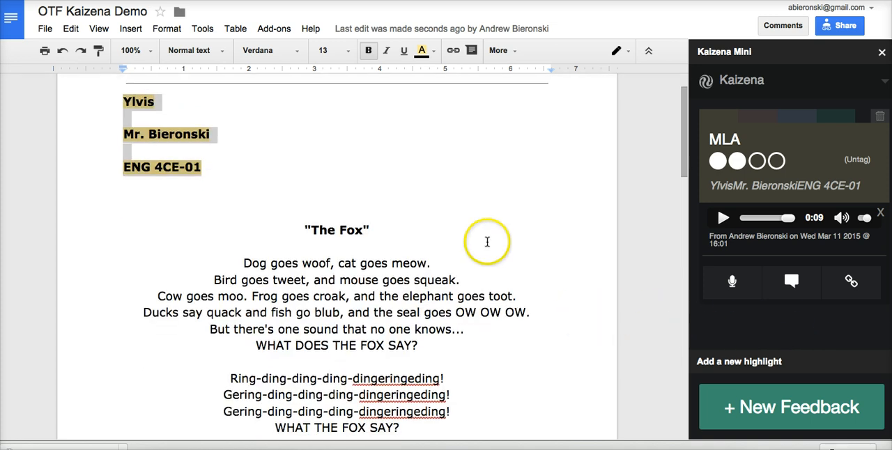
drag(304, 230, 367, 228)
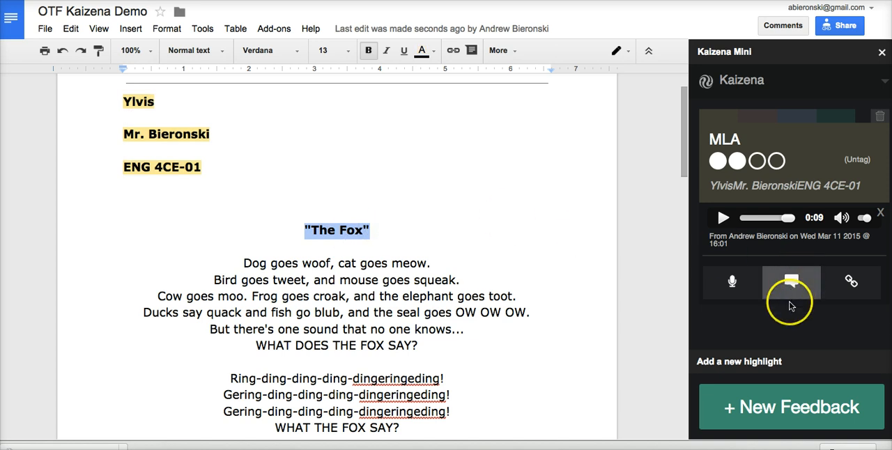
click(763, 407)
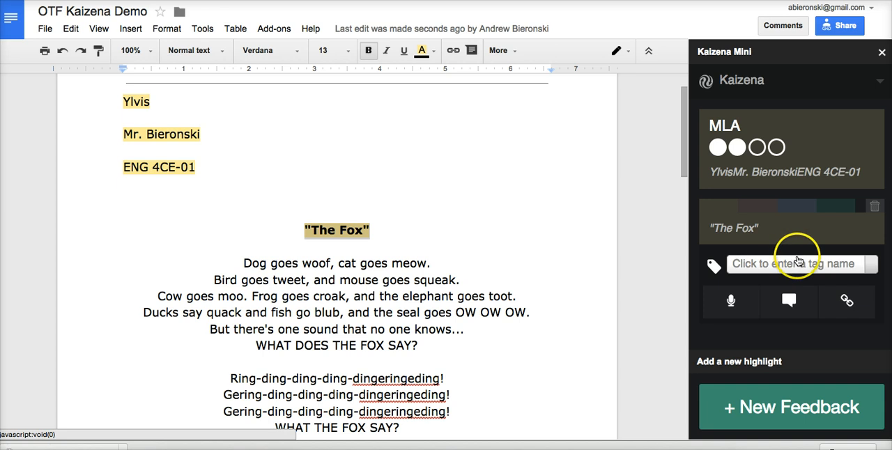
- Write the text comment "Nice title!" for the title's highlight and add another feedback entry on the same title
click(780, 305)
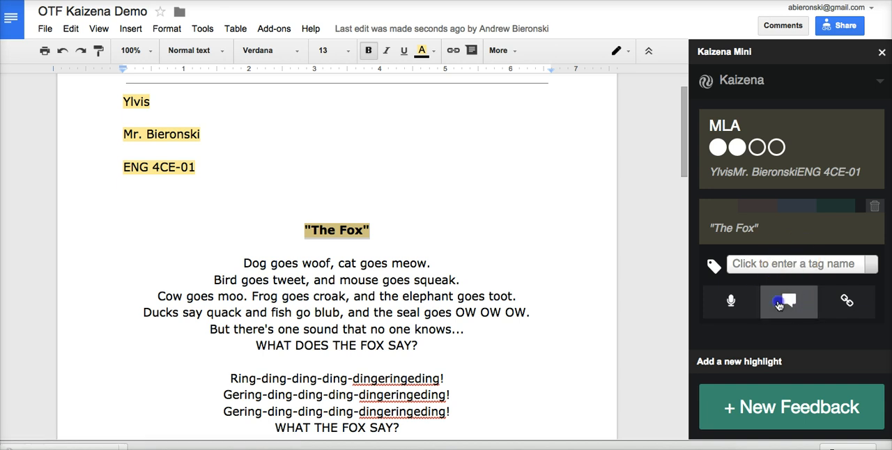
click(730, 317)
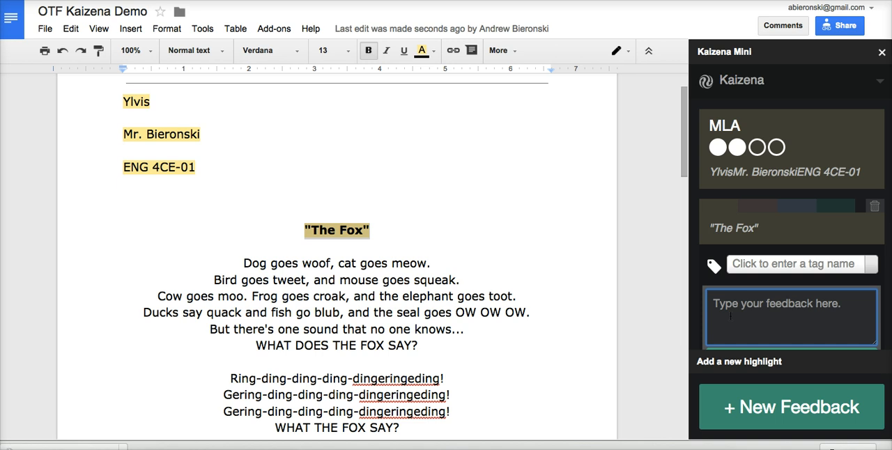
text(Nice title)
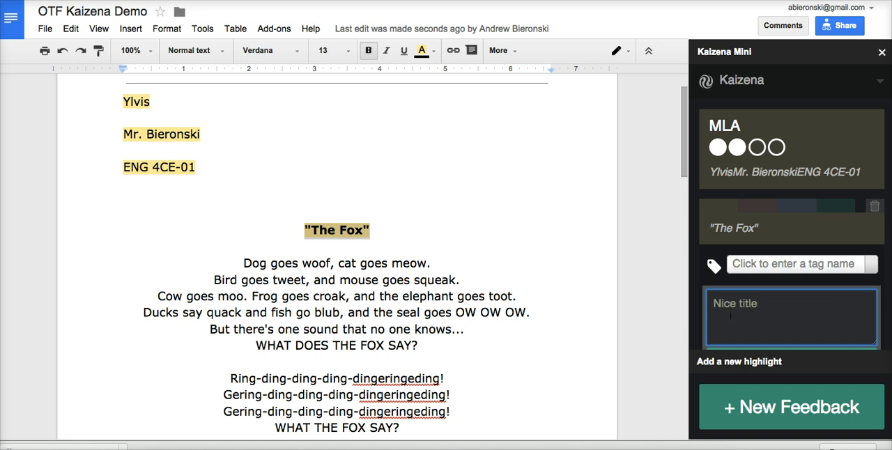
text(!)
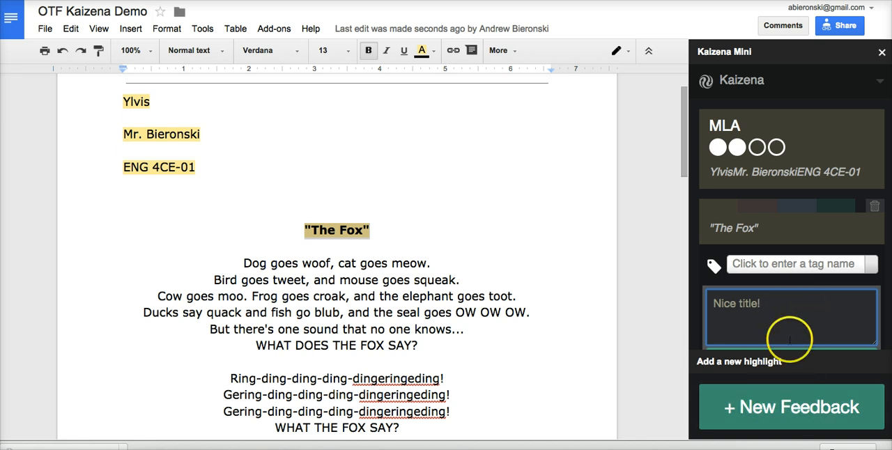
click(771, 406)
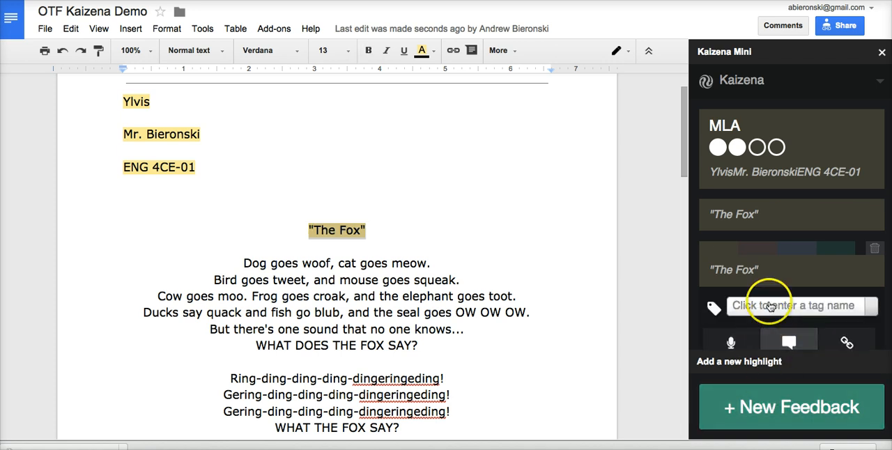
- Select the three lines from "Ring-ding-ding-ding-dingeringeding!" through the second "Gering-ding-ding-ding-dingeringeding!" in the document
scroll(769, 298, down, 2)
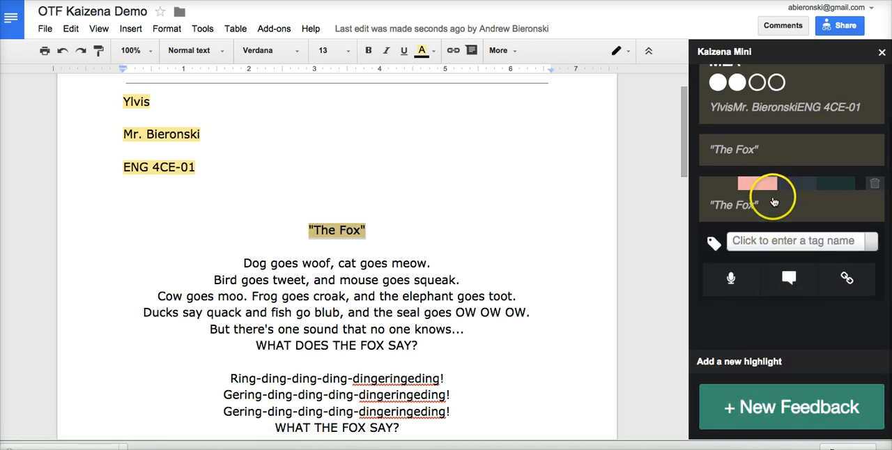
scroll(528, 306, down, 2)
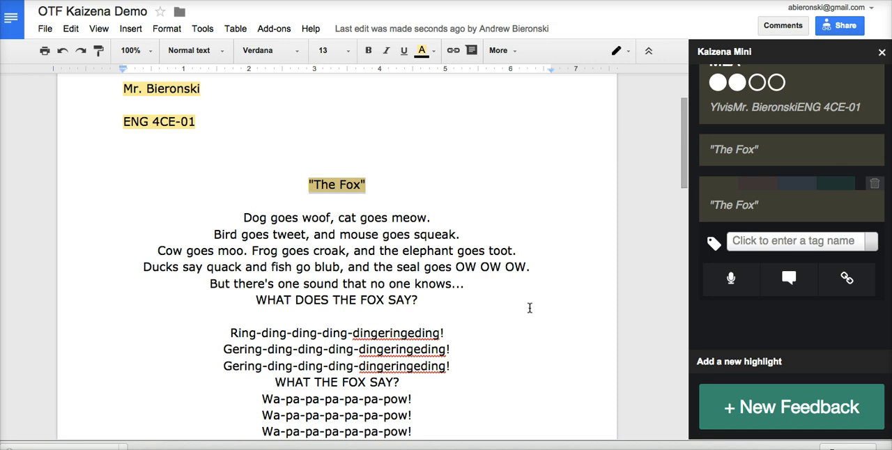
click(516, 314)
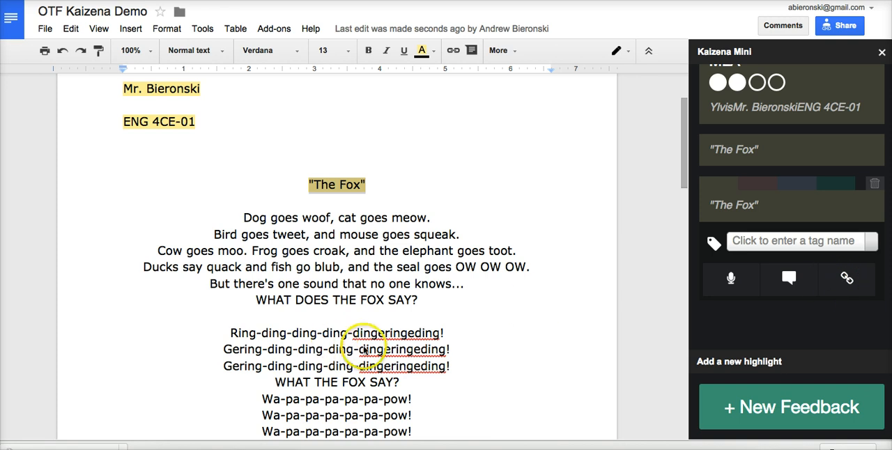
scroll(364, 348, down, 1)
scroll(364, 348, down, 1)
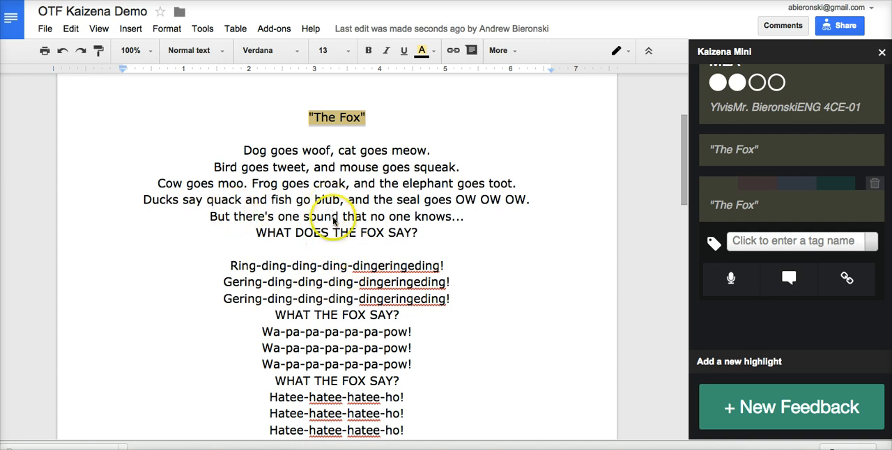
click(266, 270)
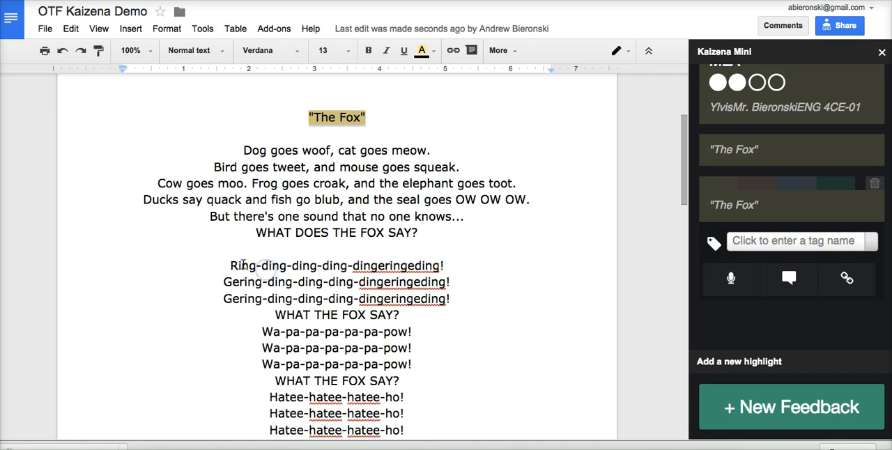
drag(231, 265, 450, 299)
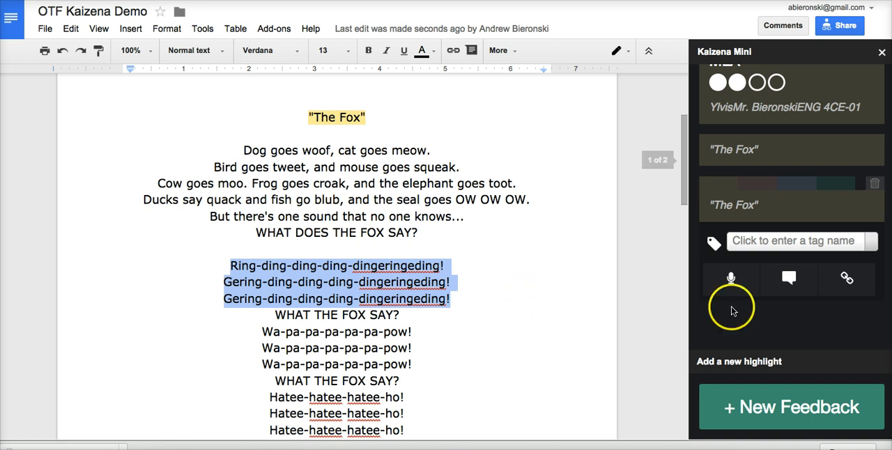
- Attach the saved resource "Onomatopoeia" to the second feedback entry on "The Fox"
click(846, 281)
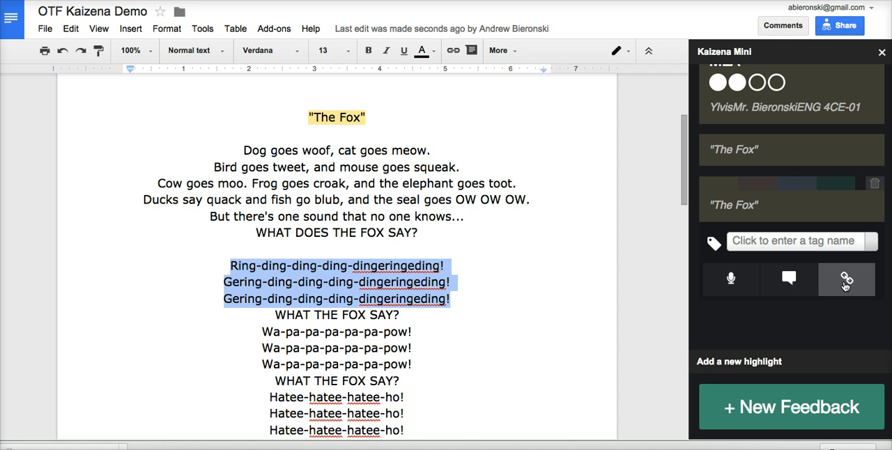
click(845, 285)
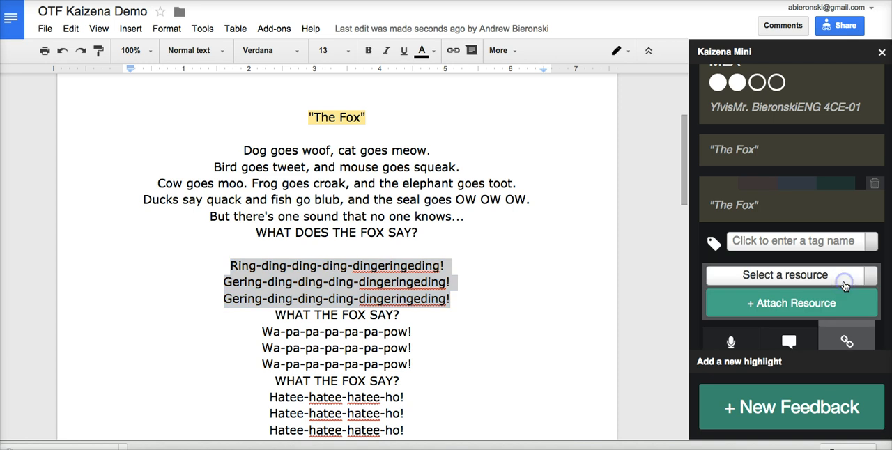
click(785, 277)
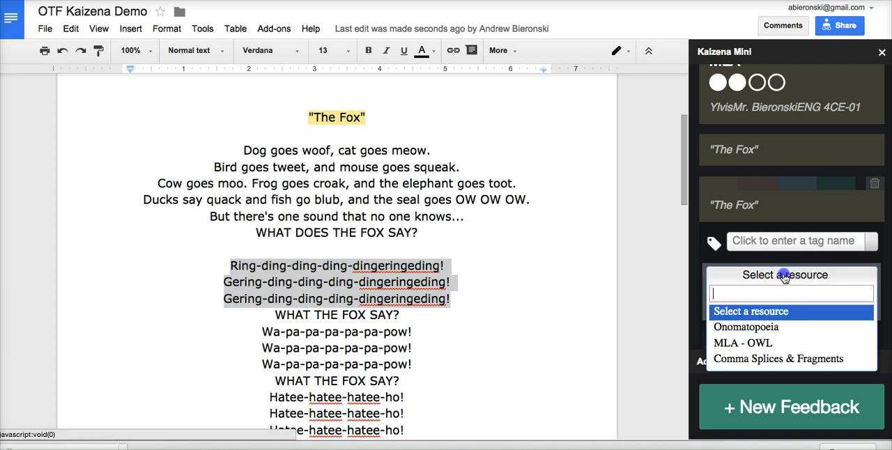
click(756, 331)
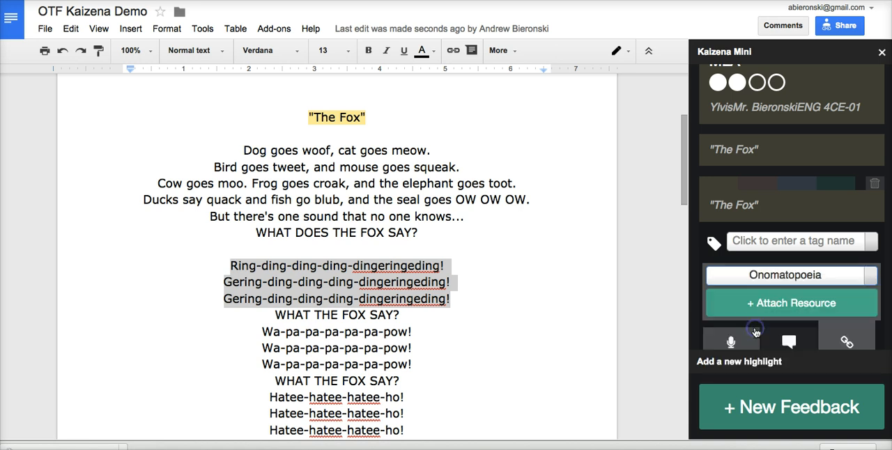
click(783, 309)
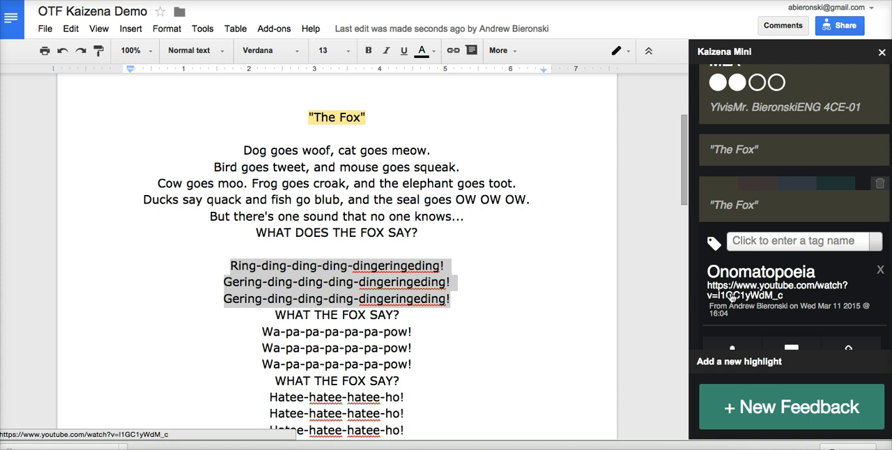
scroll(566, 263, down, 3)
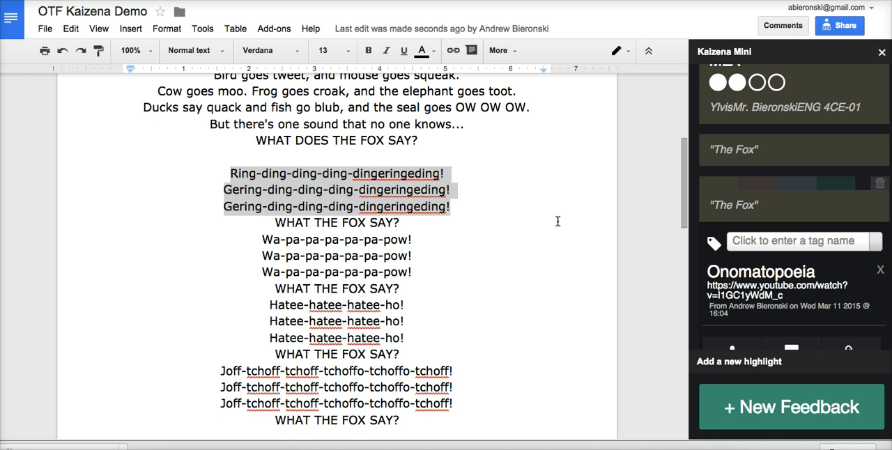
scroll(558, 221, down, 1)
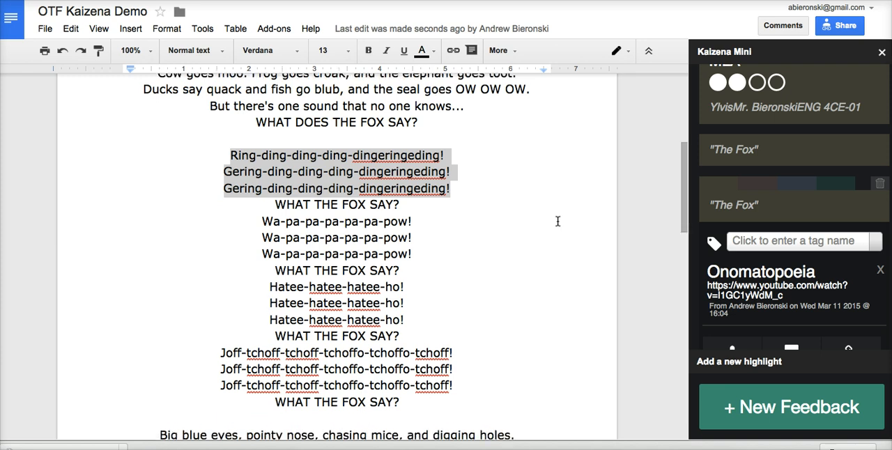